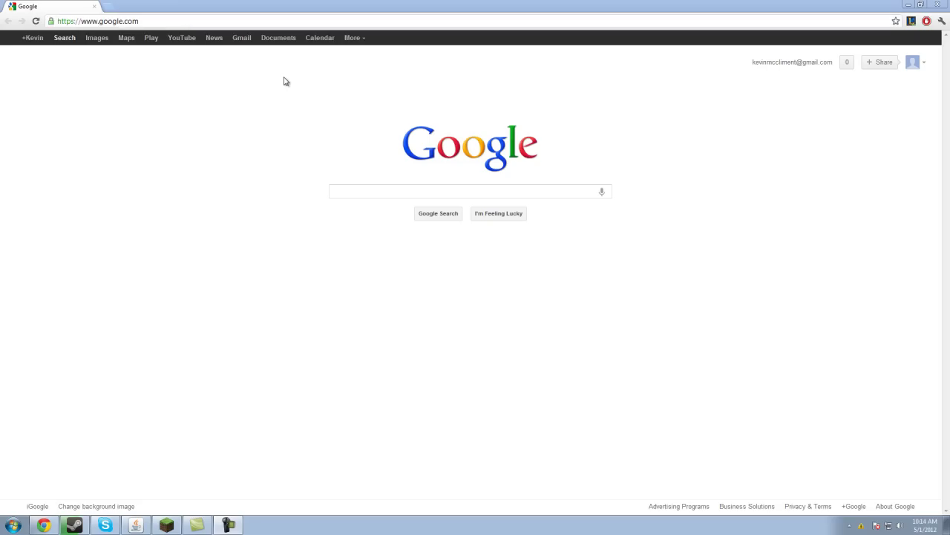
Step: Search Google for 'hamachi' and open the 'Download LogMeIn Hamachi' result
left_click(362, 191)
type("hamachi")
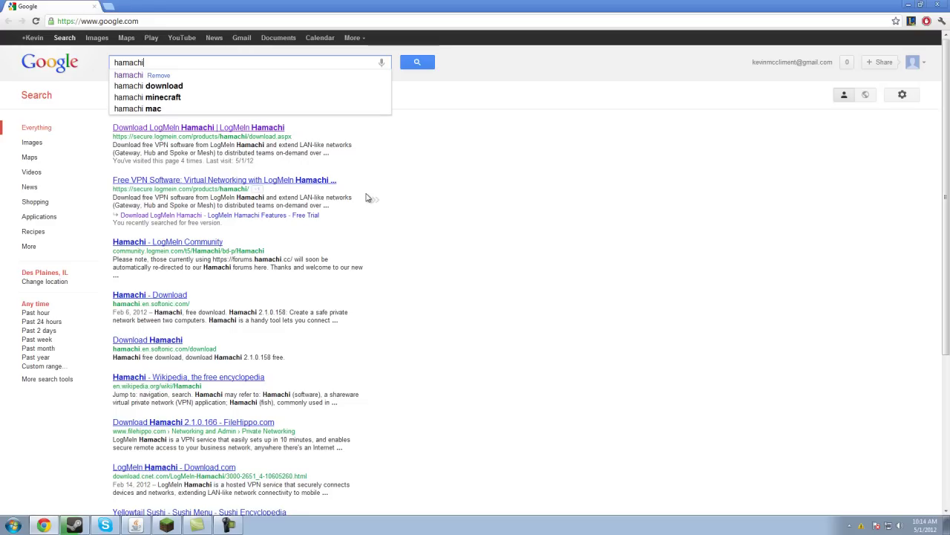
left_click(366, 197)
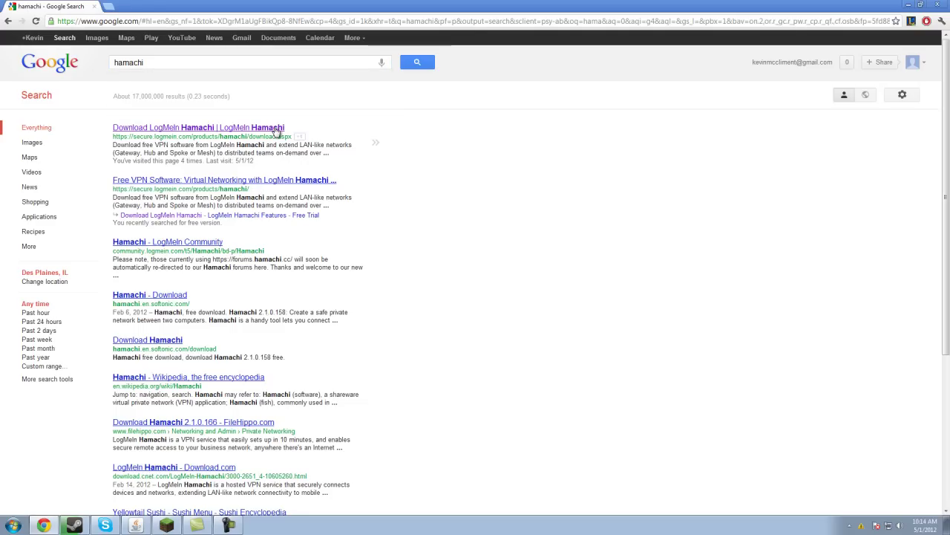
left_click(275, 131)
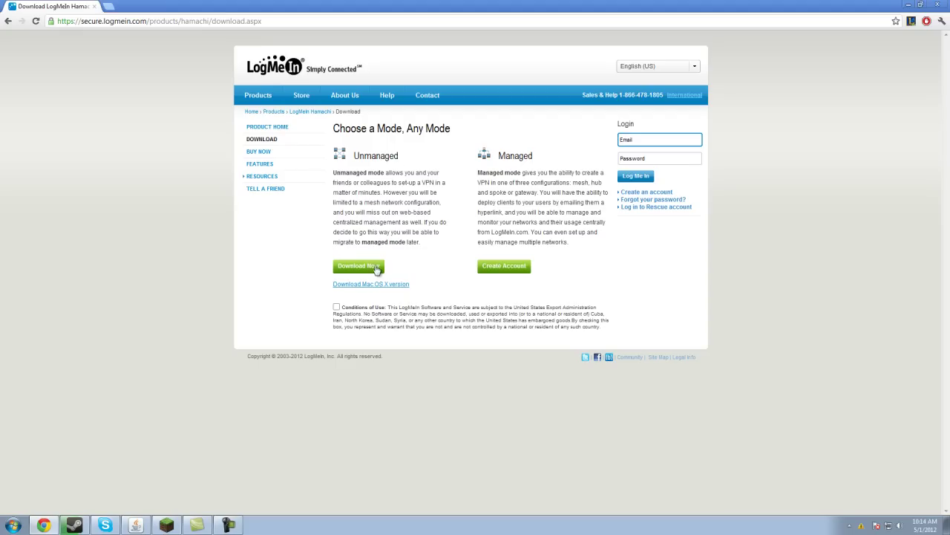
Step: Accept the Conditions of Use, download the unmanaged Hamachi installer, and open hamachi (3).msi
left_click(336, 307)
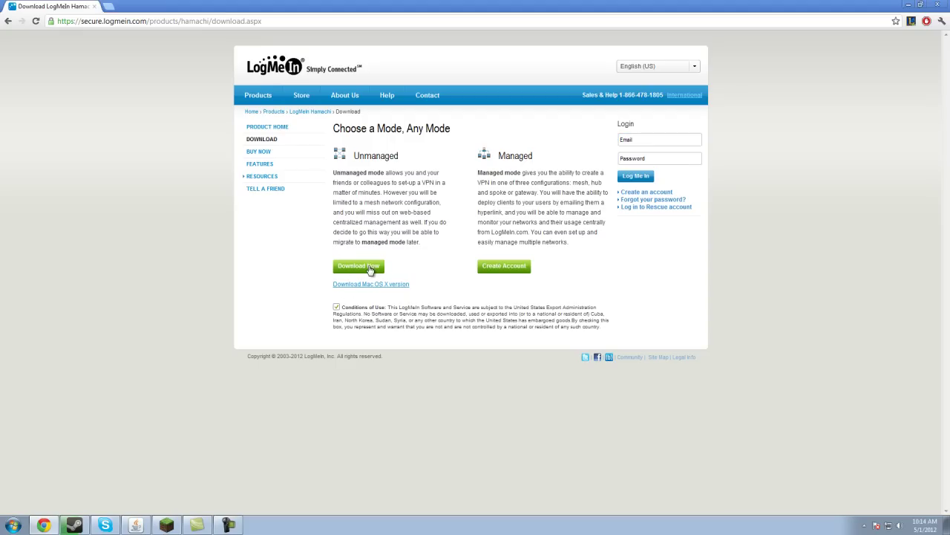
left_click(359, 266)
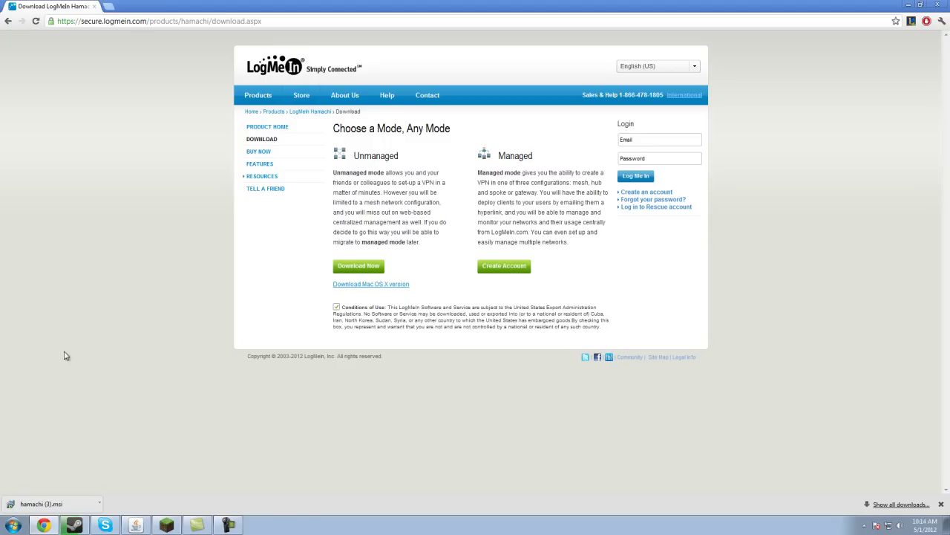
left_click(61, 507)
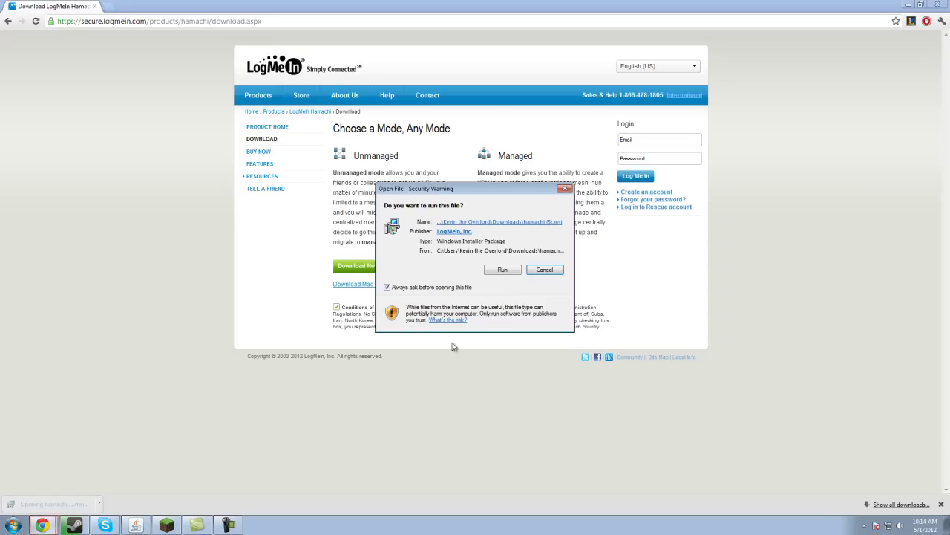
Step: Run the Hamachi setup in English with default options and finish with Launch Hamachi ticked
left_click(503, 270)
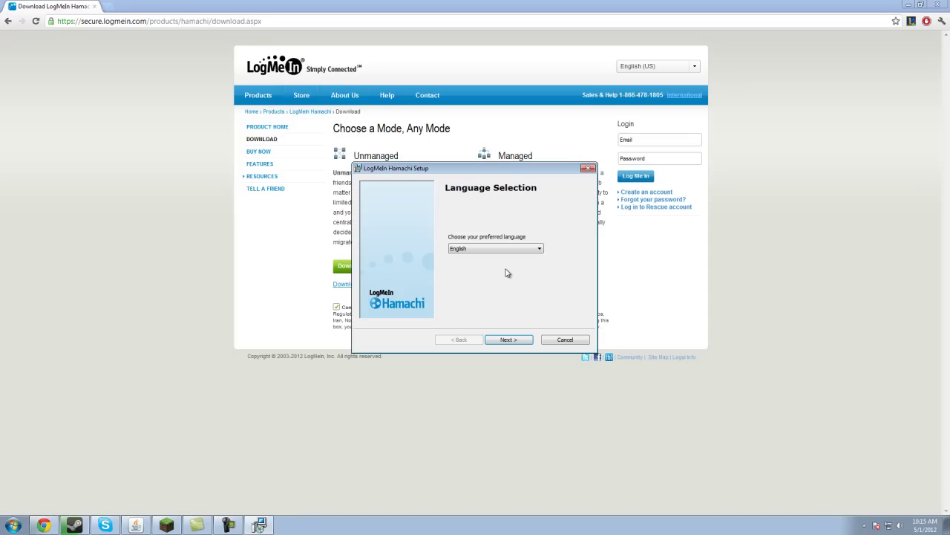
left_click_drag(502, 165, 502, 115)
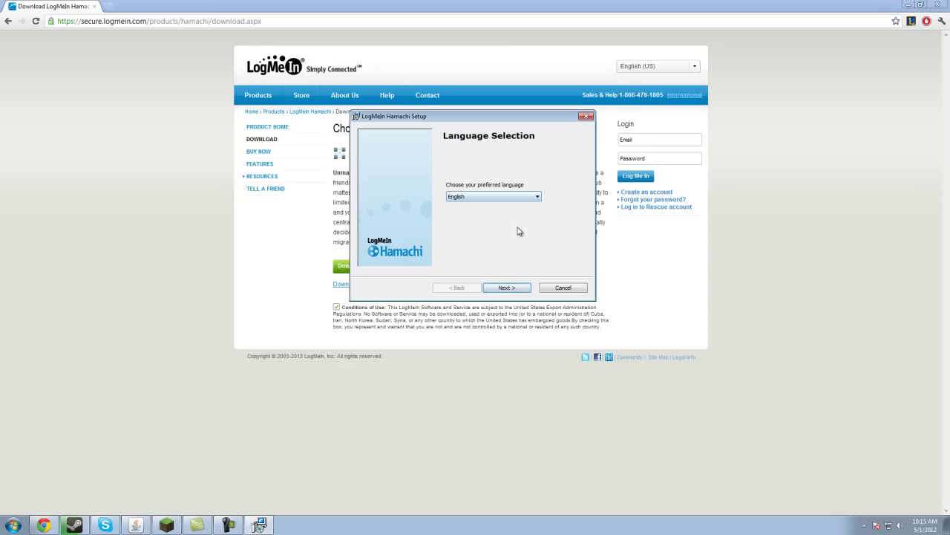
left_click(520, 290)
left_click(520, 291)
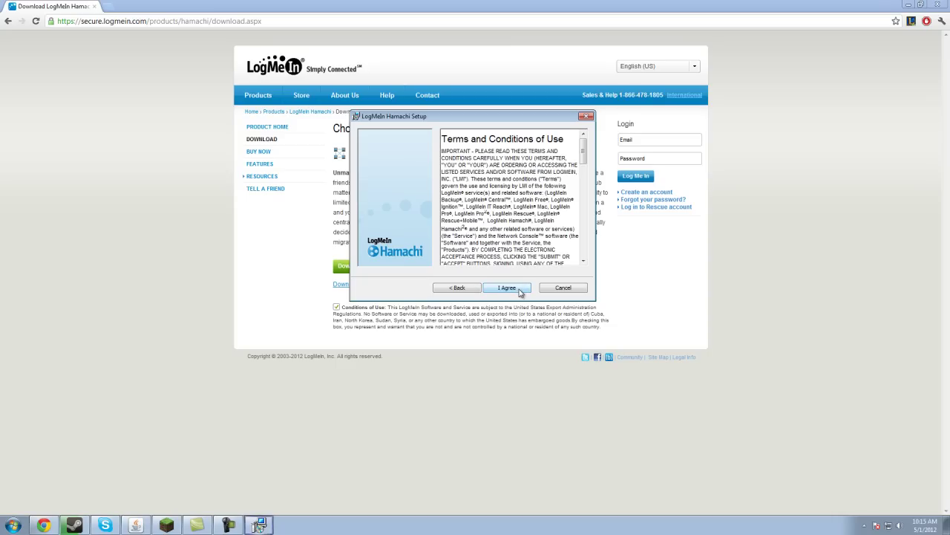
left_click(520, 291)
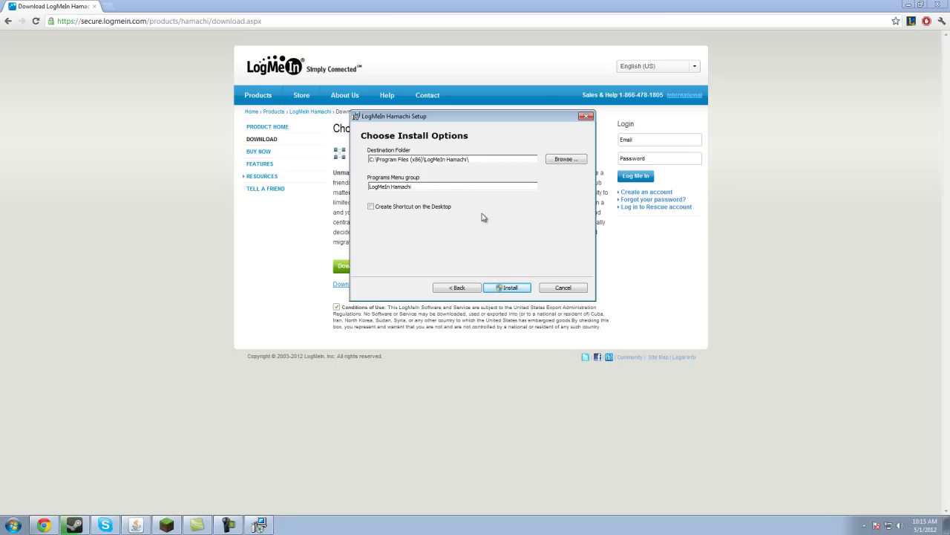
left_click(519, 290)
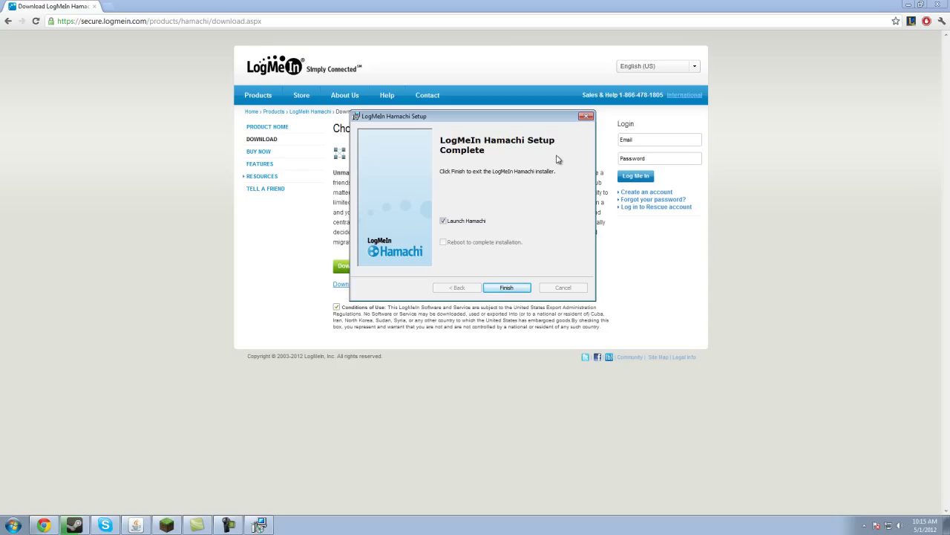
left_click(506, 288)
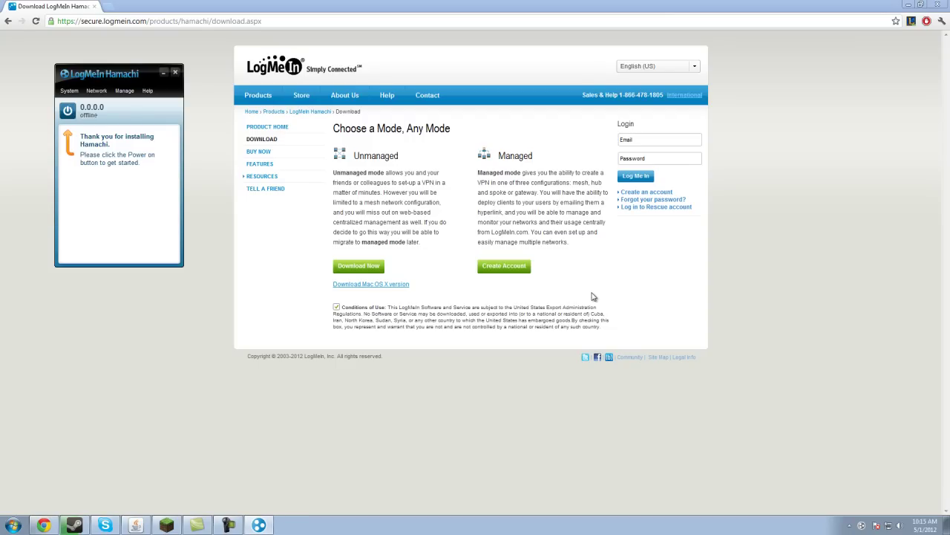
Step: Power on Hamachi and register the client name tech-tutors to go online
left_click_drag(120, 76, 499, 117)
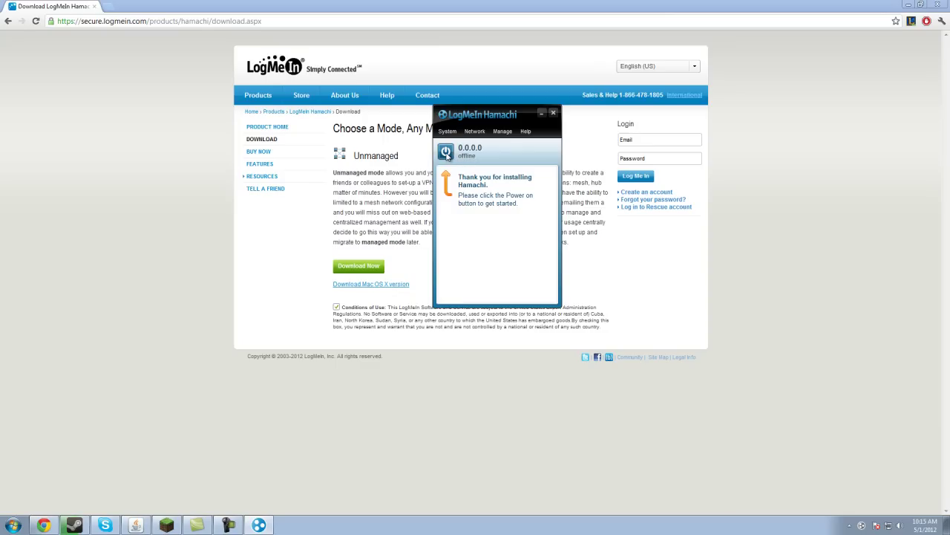
left_click(446, 152)
left_click(505, 294)
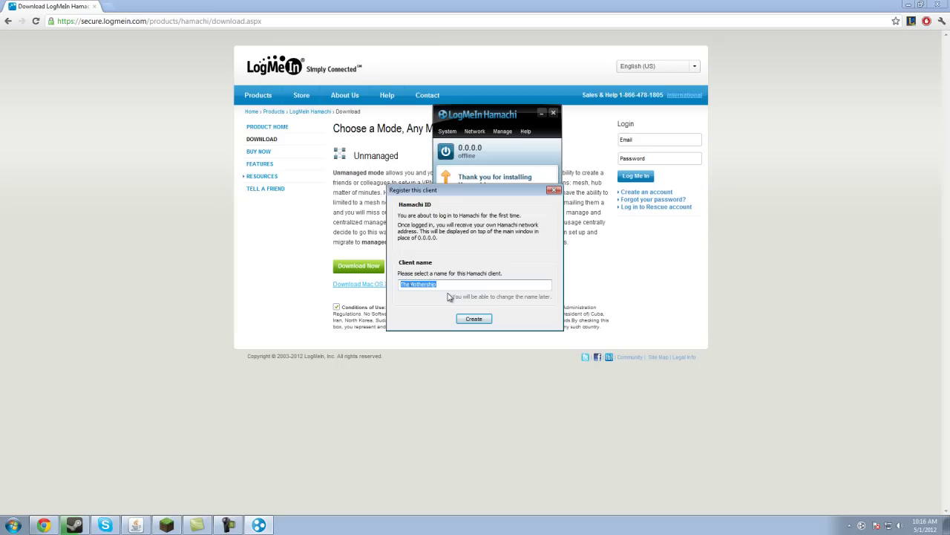
type("tech-tutots")
key("Return")
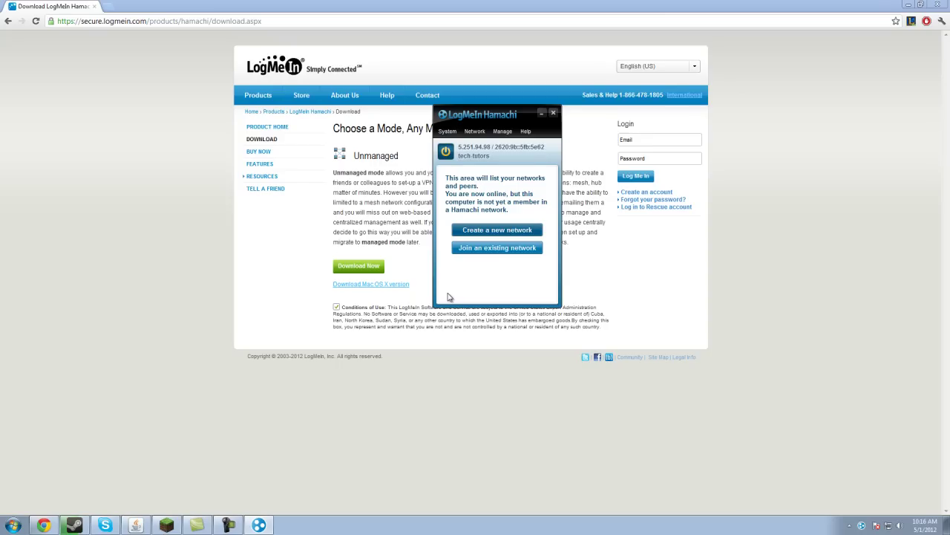
Step: Create a Hamachi network with ID tech-tutors1 protected by a network password
key("alt+n")
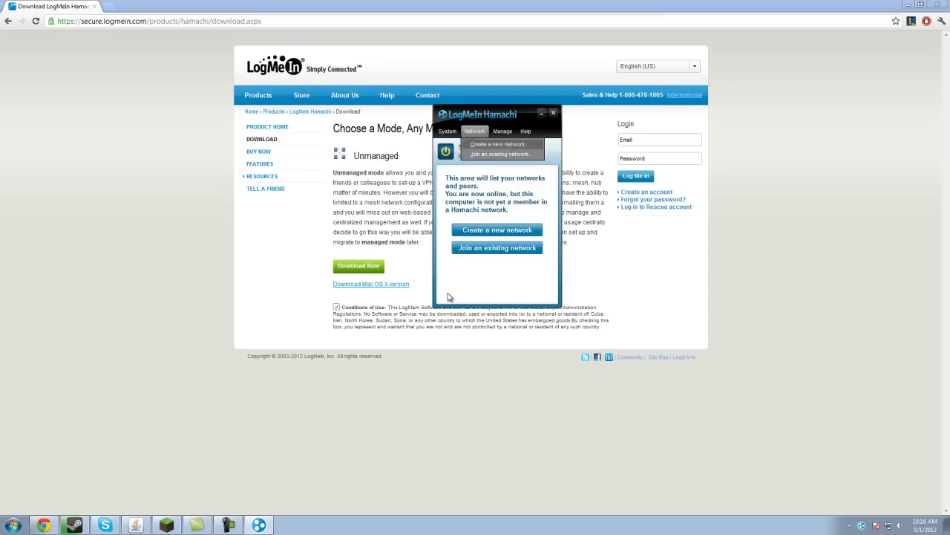
key("Return")
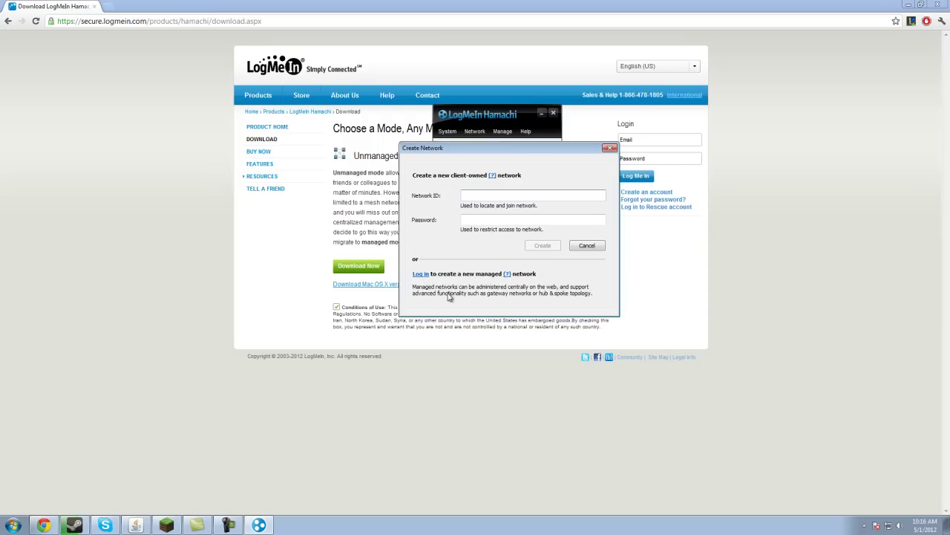
type("tech-tutors")
key("Tab")
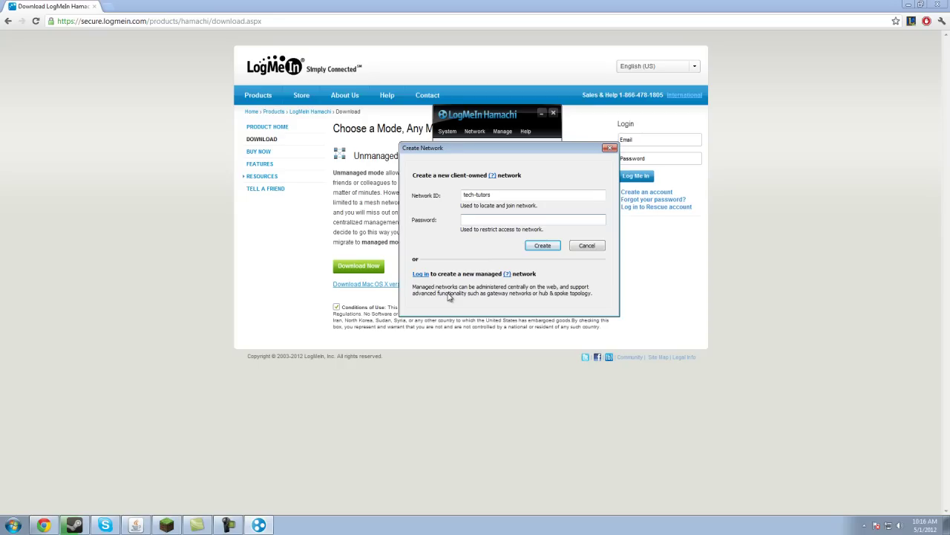
type("test121")
key("shift+Tab")
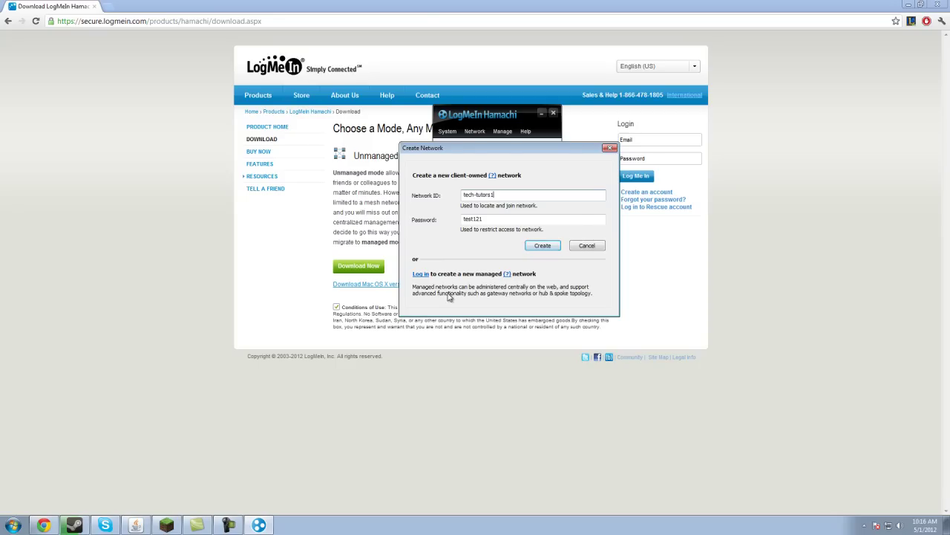
key("Return")
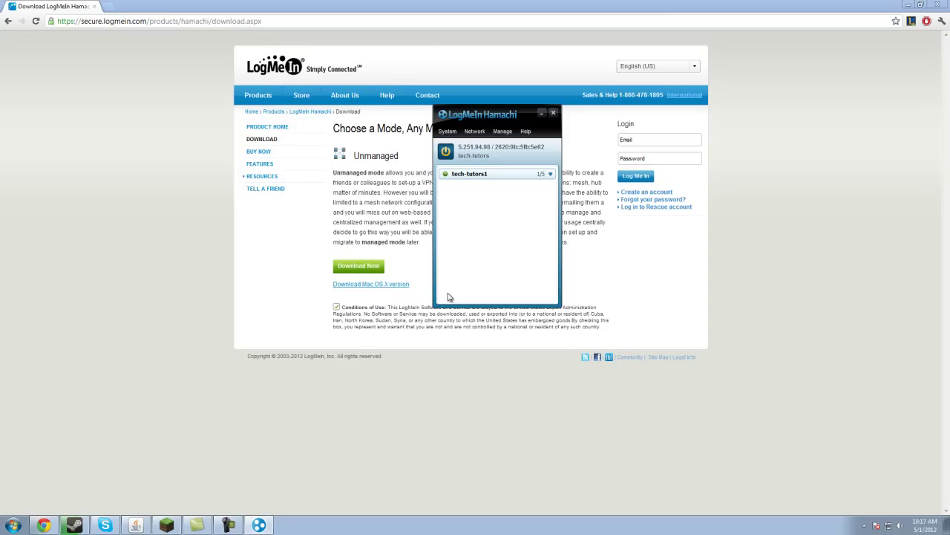
Step: Start joining an existing Hamachi network, then cancel the Join Network dialog
key("alt+n")
key("j")
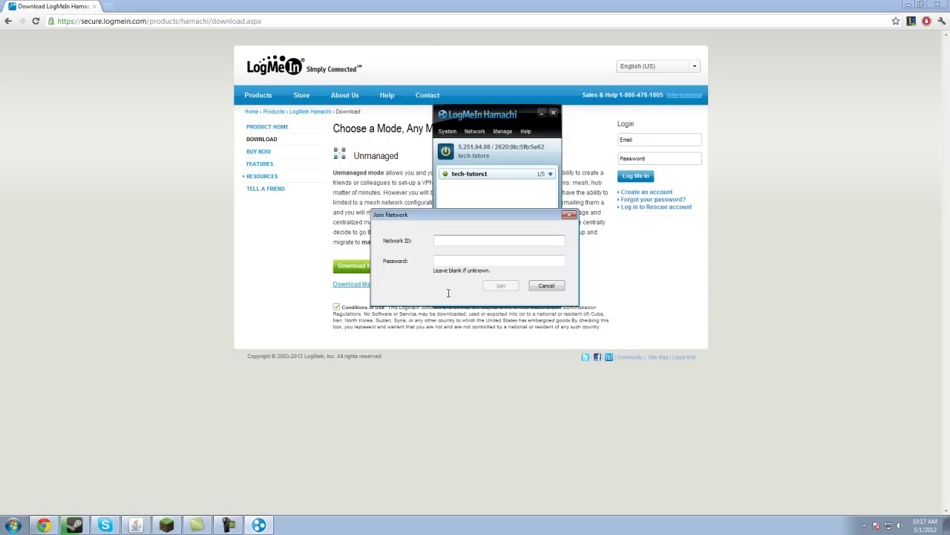
key("Escape")
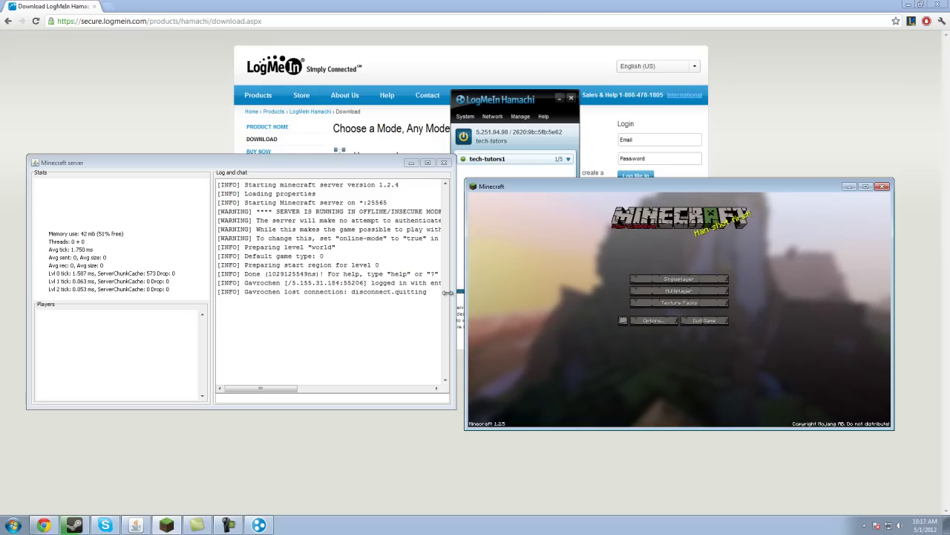
Step: Use Multiplayer Direct Connect to join the server at this computer's Hamachi IPv4 address
left_click_drag(447, 293, 448, 297)
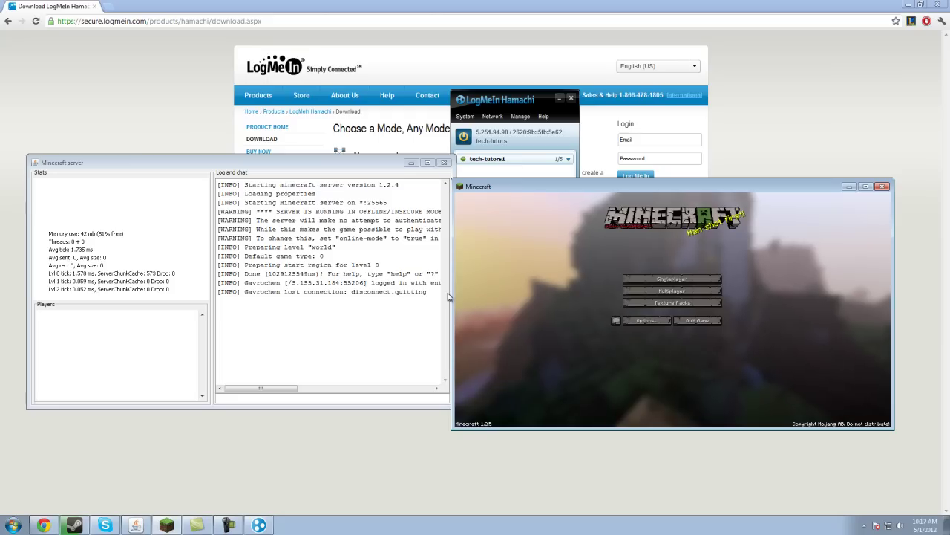
left_click(672, 290)
left_click(672, 405)
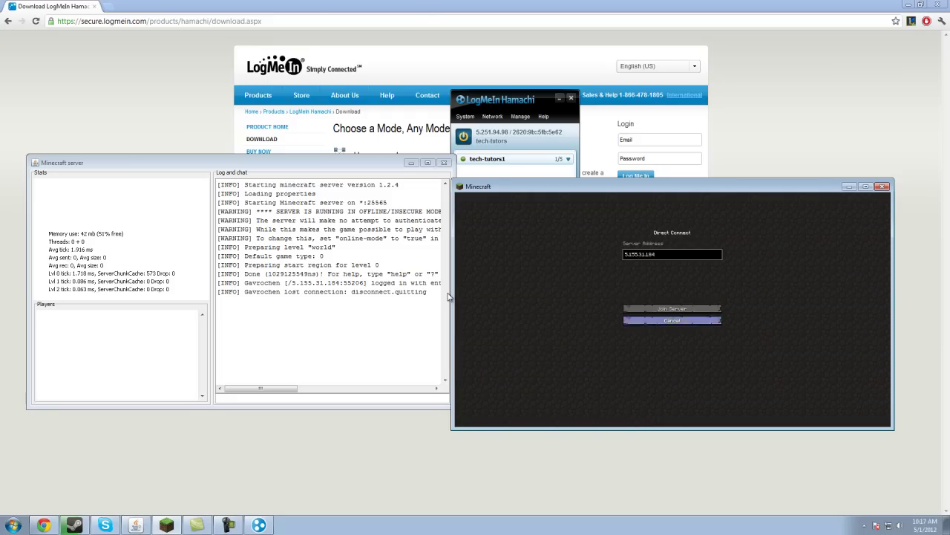
key("BackSpace")
key("BackSpace")
key("BackSpace")
key("BackSpace")
key("BackSpace")
key("BackSpace")
key("BackSpace")
key("BackSpace")
key("BackSpace")
key("BackSpace")
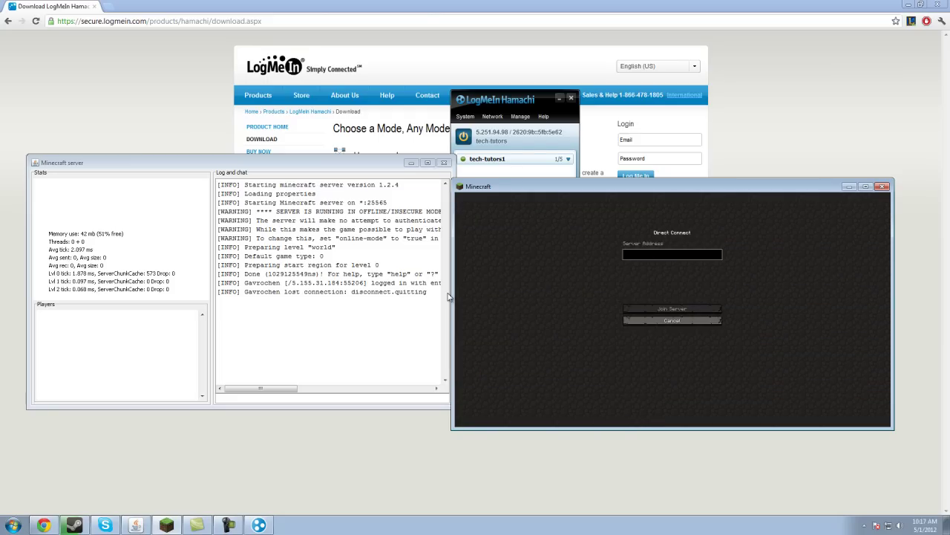
type("5.251.94.98")
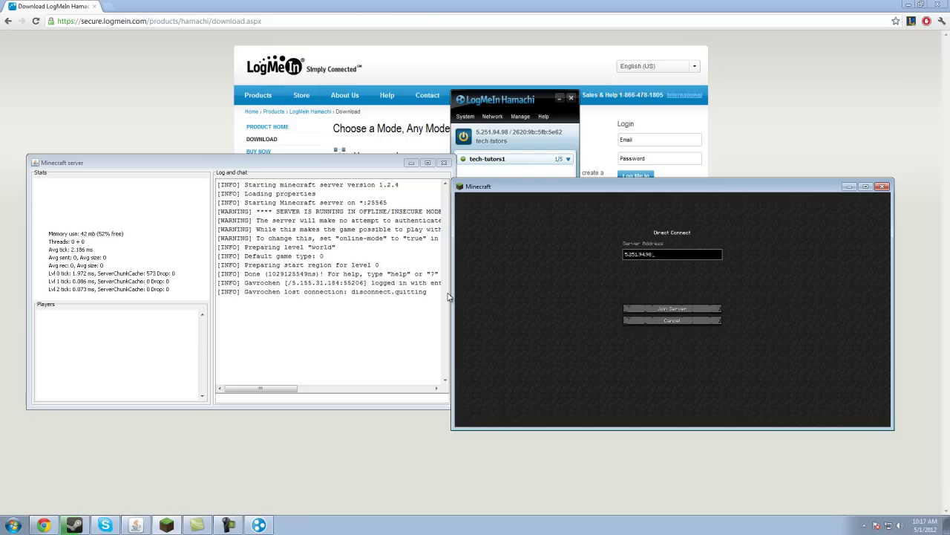
key("Return")
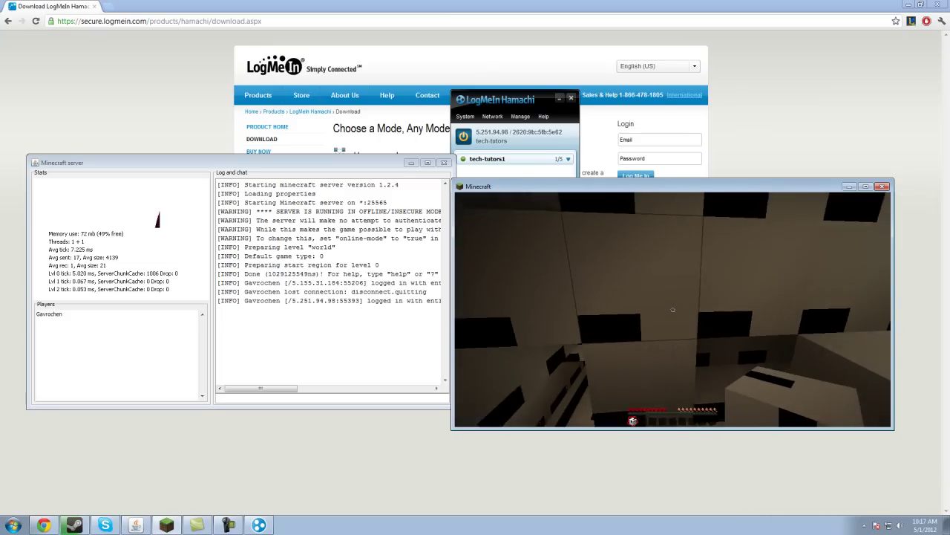
Step: Pause the game, select the connecting address in the server log, and copy the Hamachi IPv4 address
key("Escape")
left_click_drag(348, 300, 448, 297)
left_click_drag(361, 300, 291, 300)
right_click(518, 131)
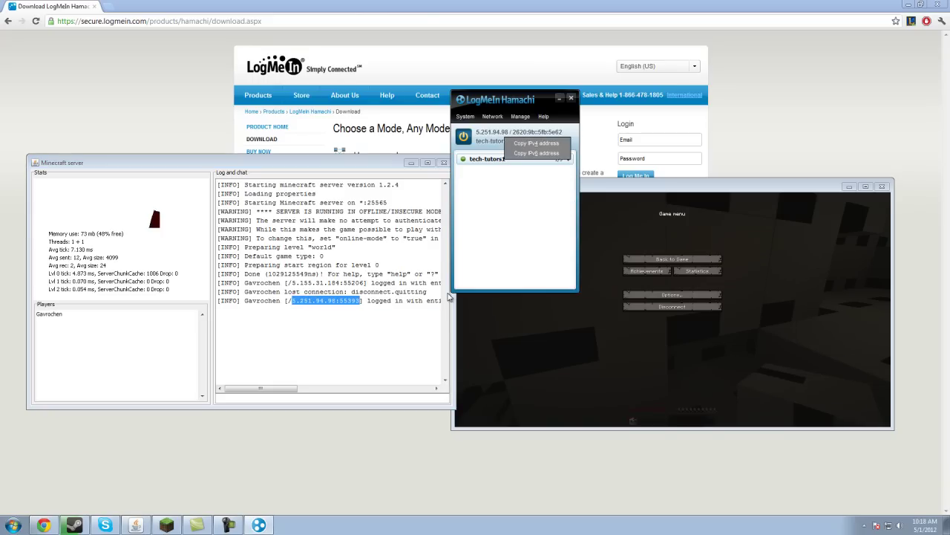
left_click(531, 141)
Step: Quit Minecraft and minimize the Minecraft server console
left_click(448, 297)
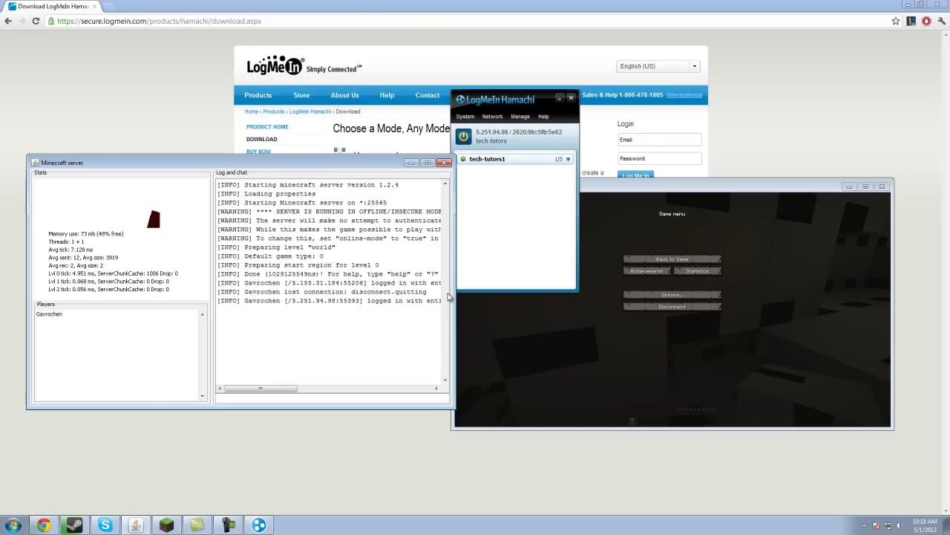
key("alt+Tab")
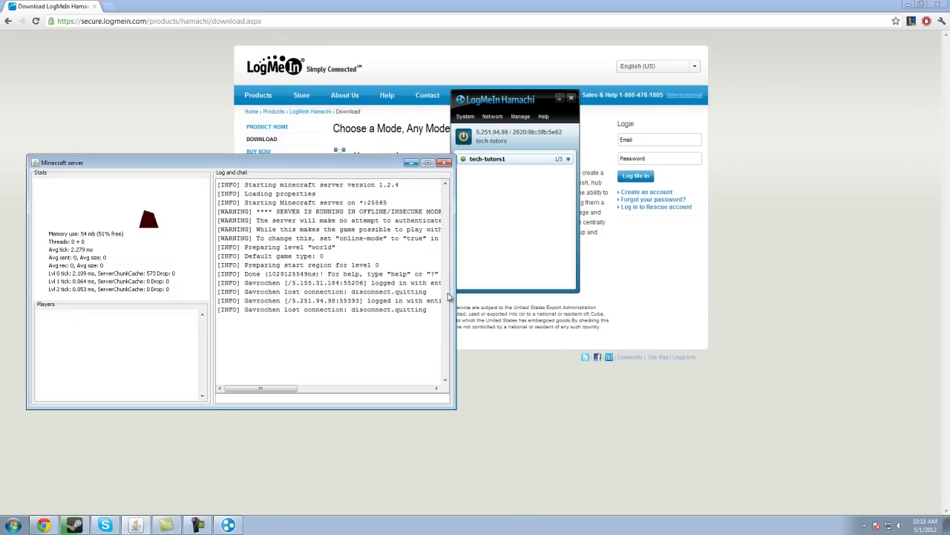
left_click(410, 162)
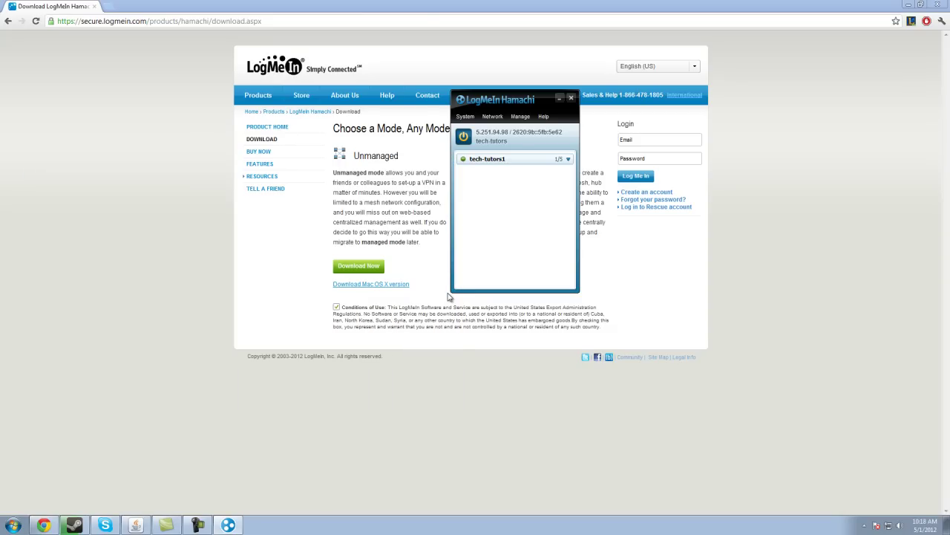